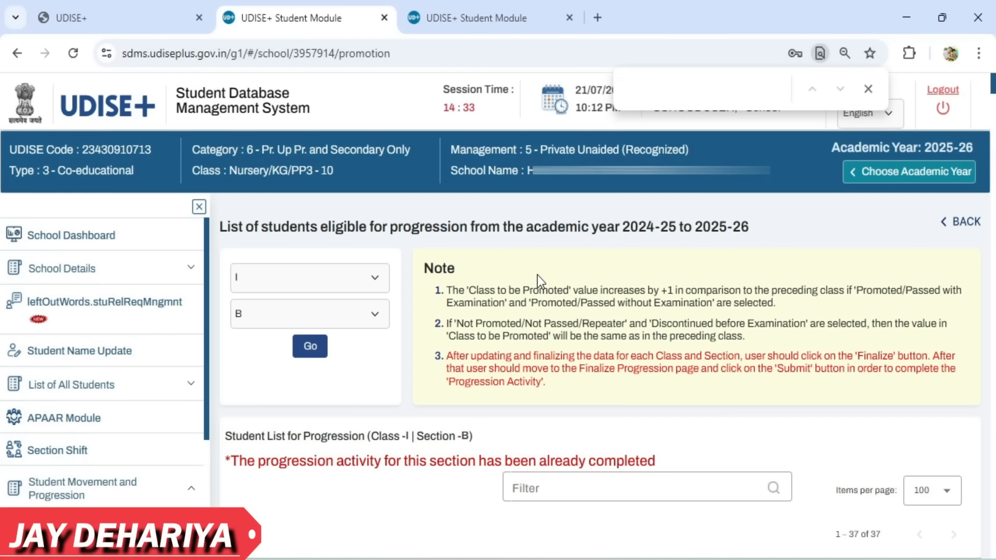
Step: Open the udiseplus.gov.in home page in a new browser tab
click(599, 19)
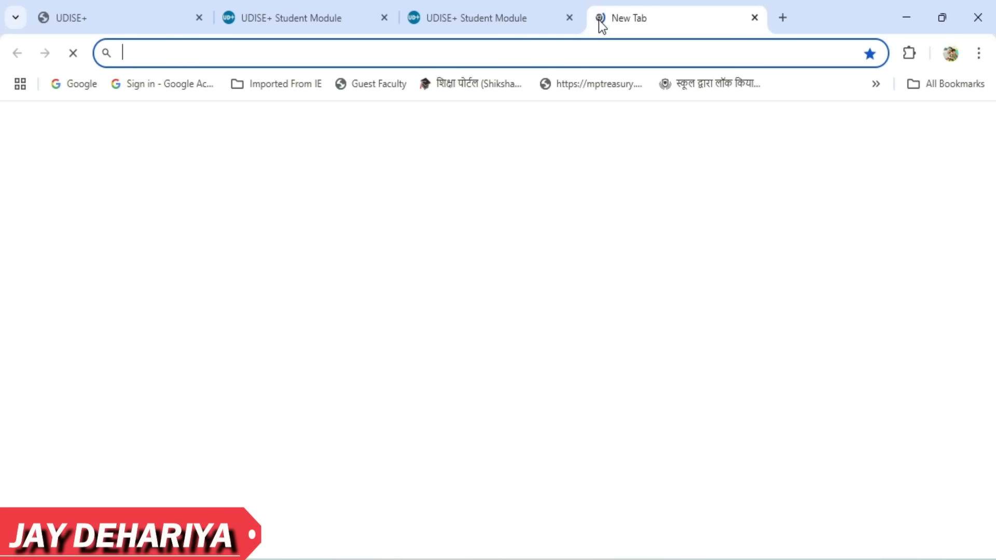
click(345, 50)
text(u)
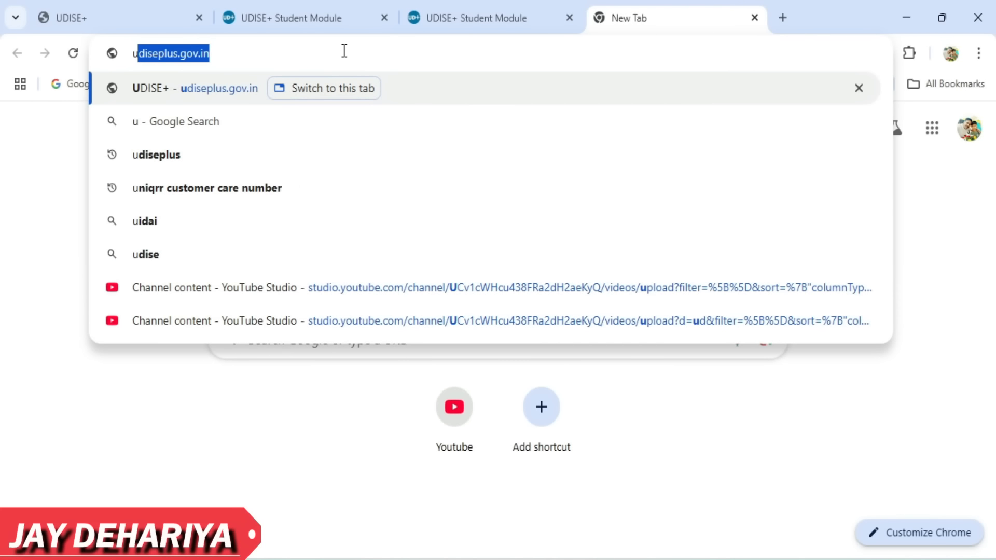
key(Right)
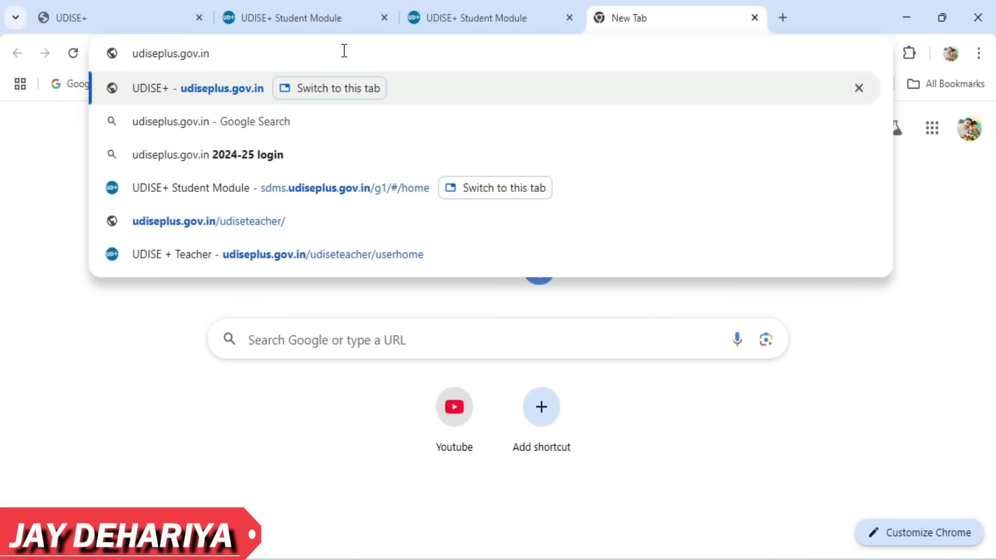
key(Return)
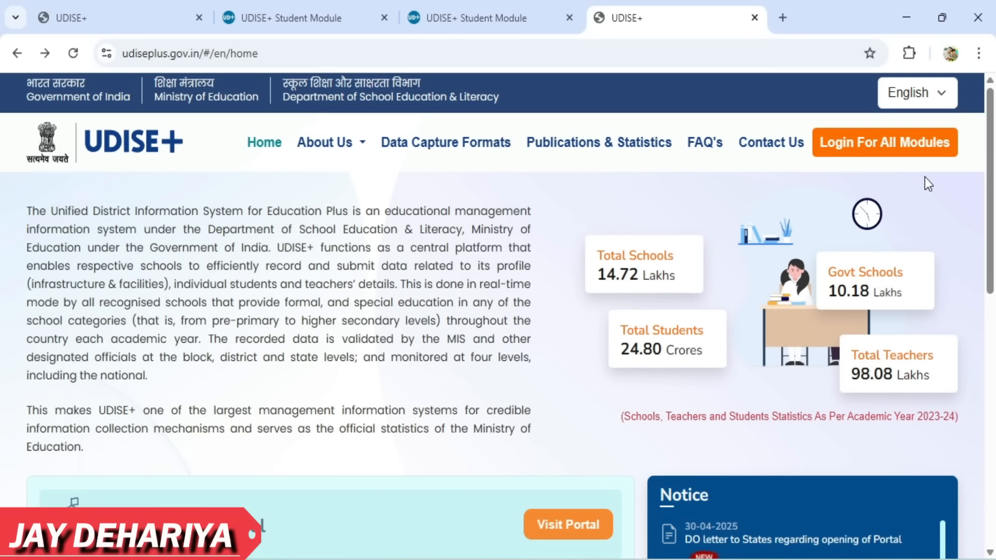
Step: Open the login page for all modules with Madhya Pradesh as the state
click(893, 150)
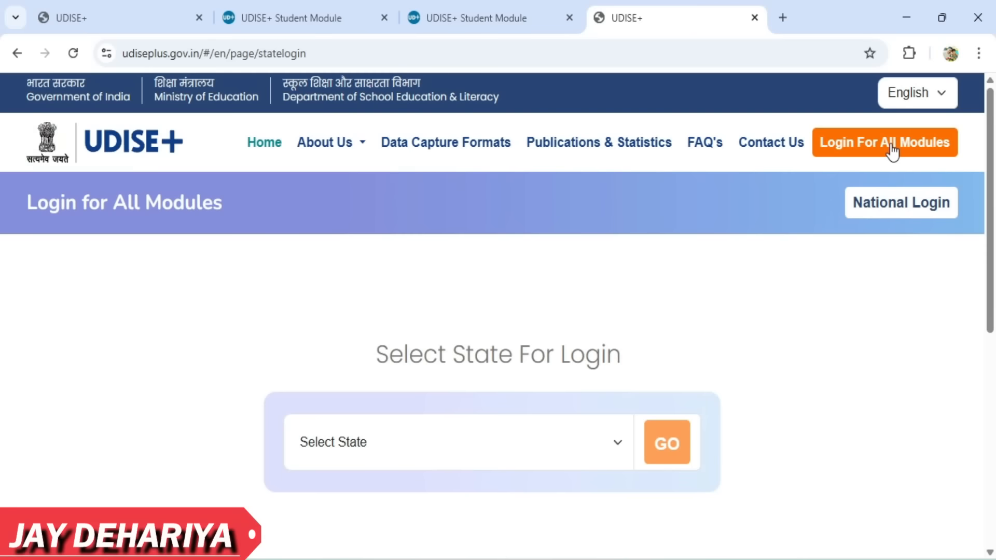
click(535, 451)
key(m)
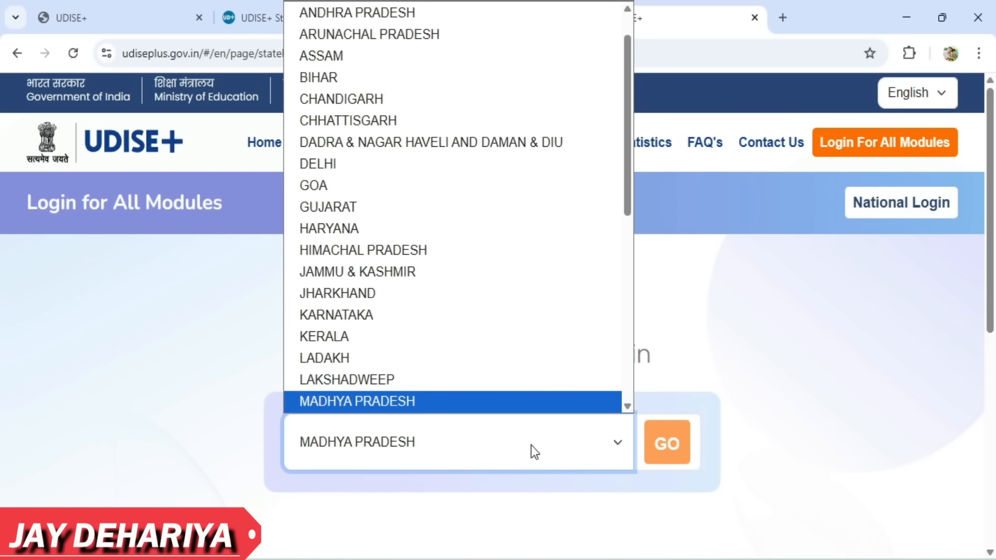
key(Return)
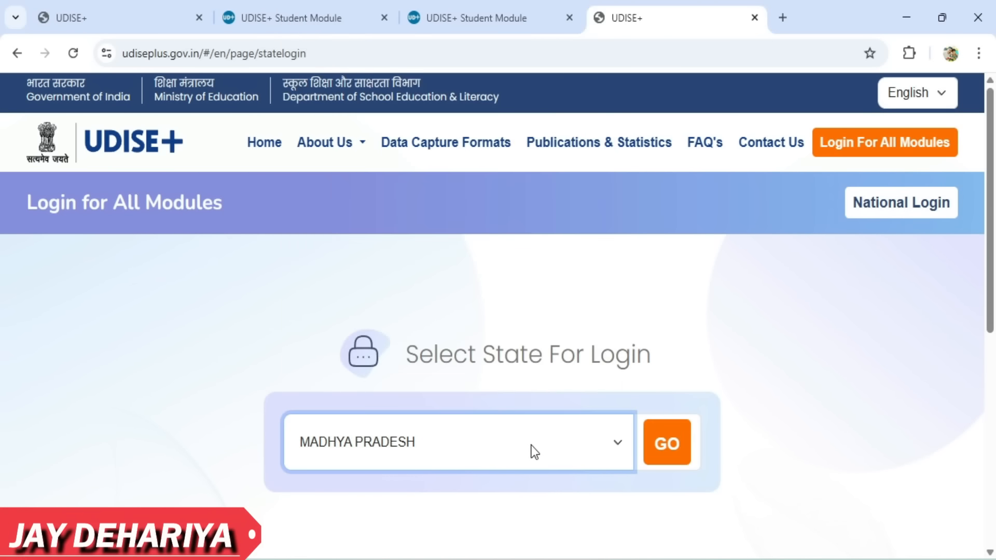
click(668, 455)
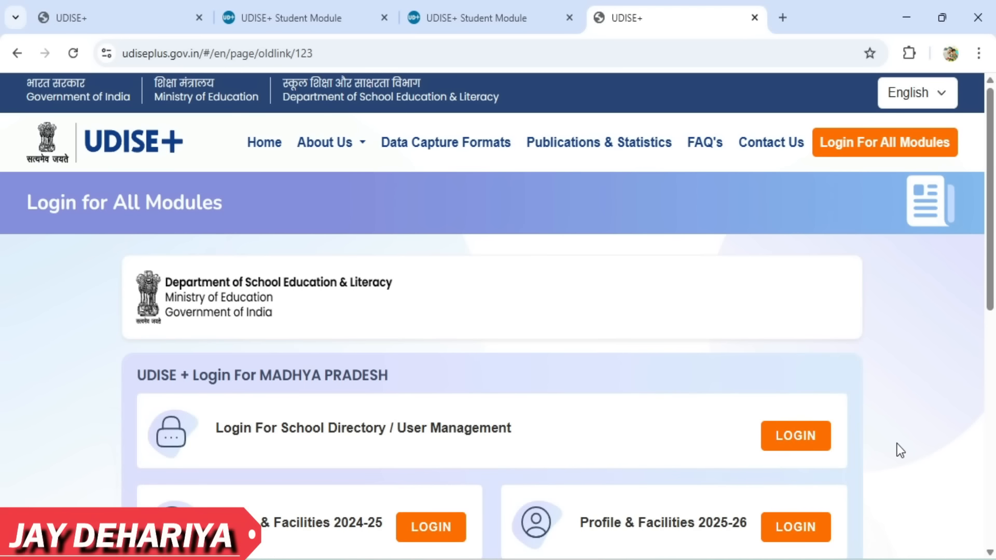
Step: Enter the Students Module for the current academic year 2025-26 and dismiss the School Information notice
scroll(896, 443, down, 5)
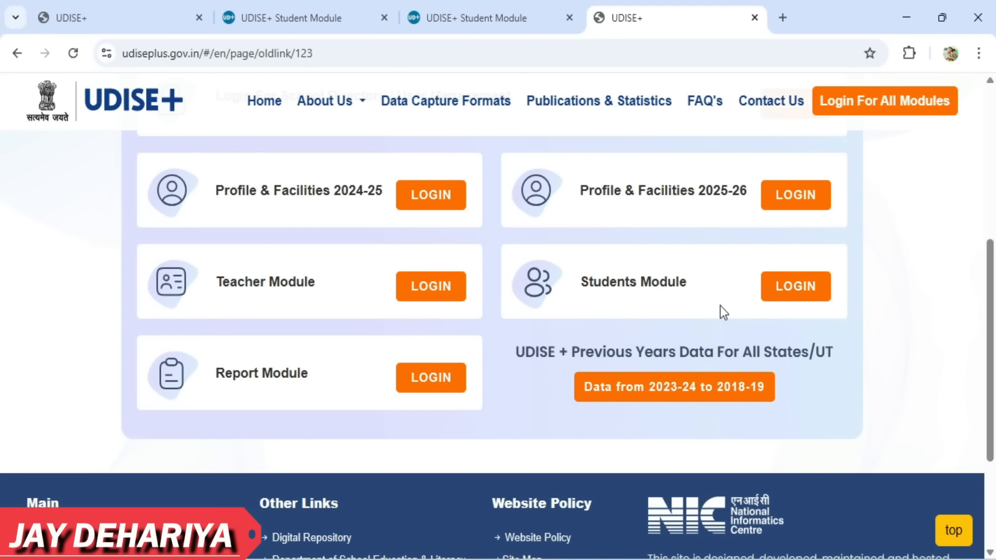
click(806, 291)
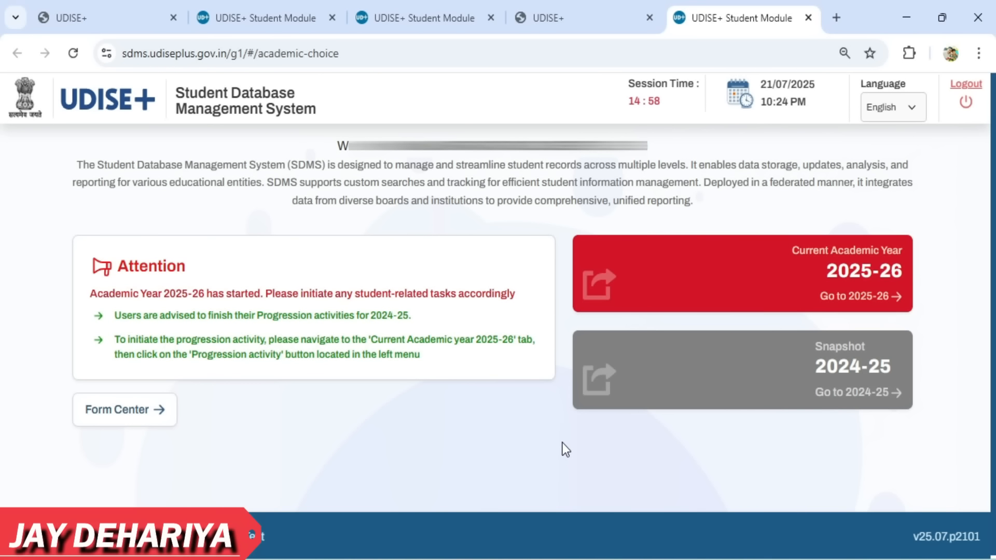
click(812, 295)
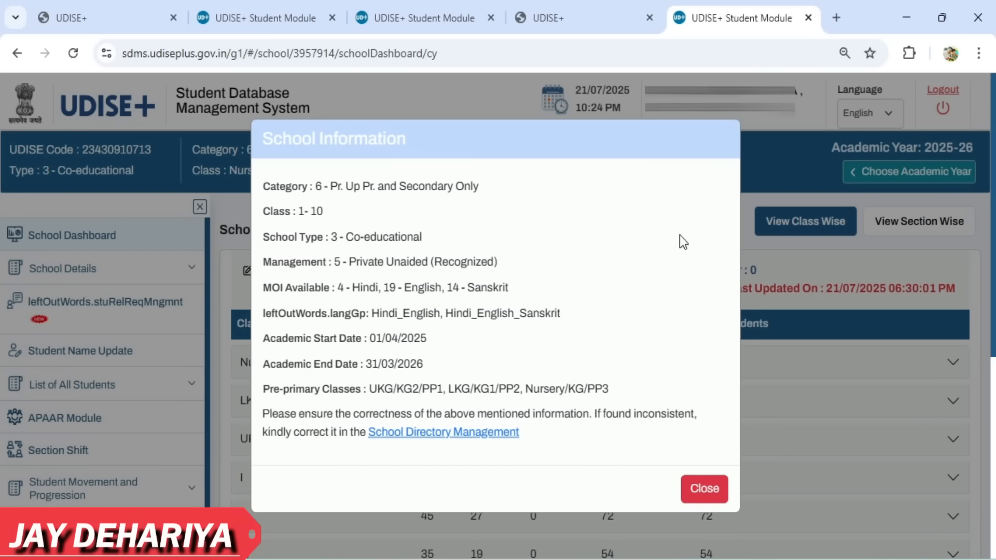
click(705, 506)
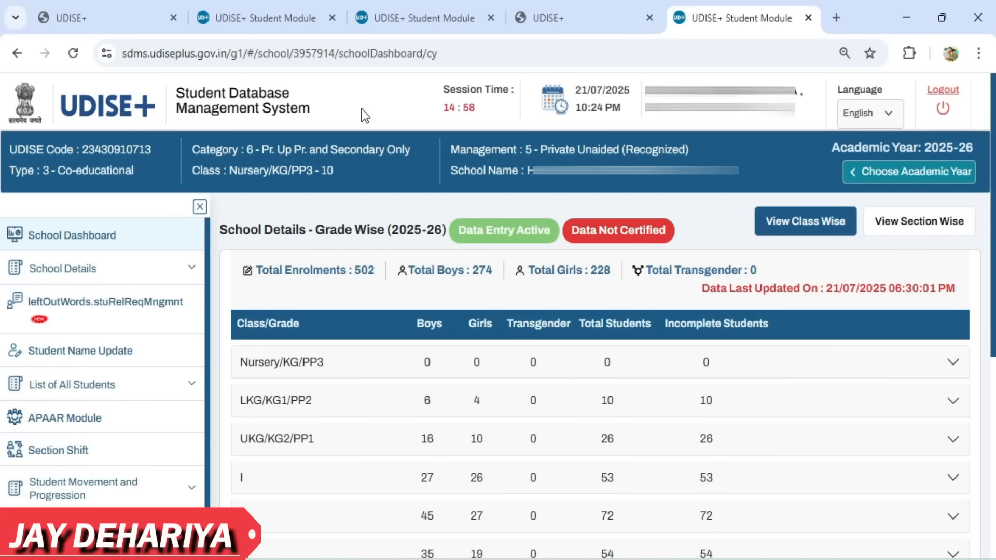
Step: Open the Progression Module from Progression Activity under Student Movement and Progression
scroll(207, 392, down, 2)
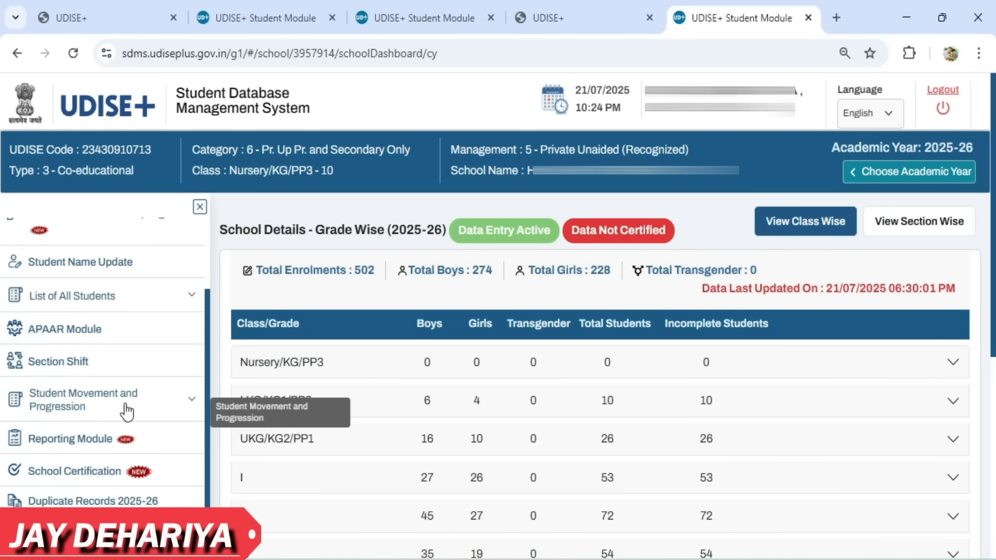
click(181, 407)
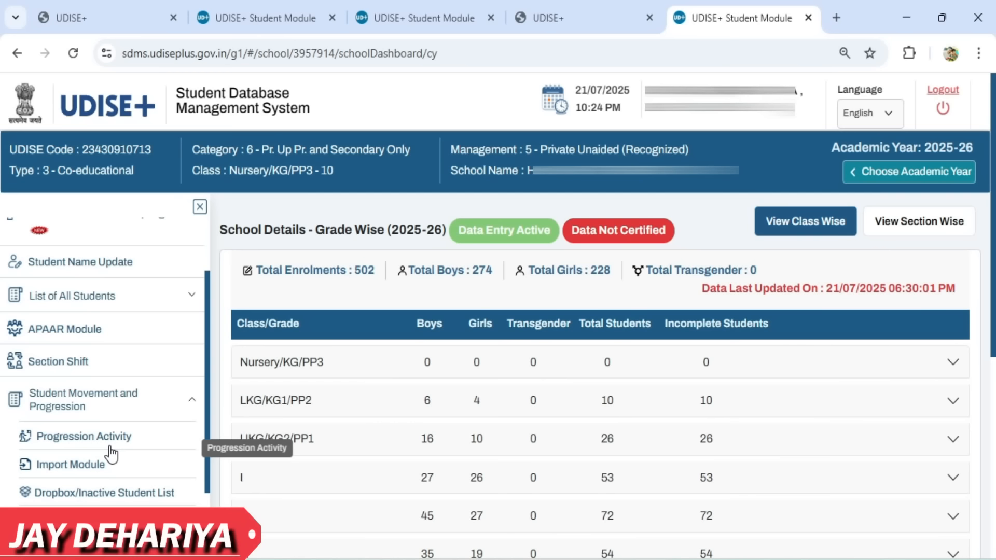
click(83, 440)
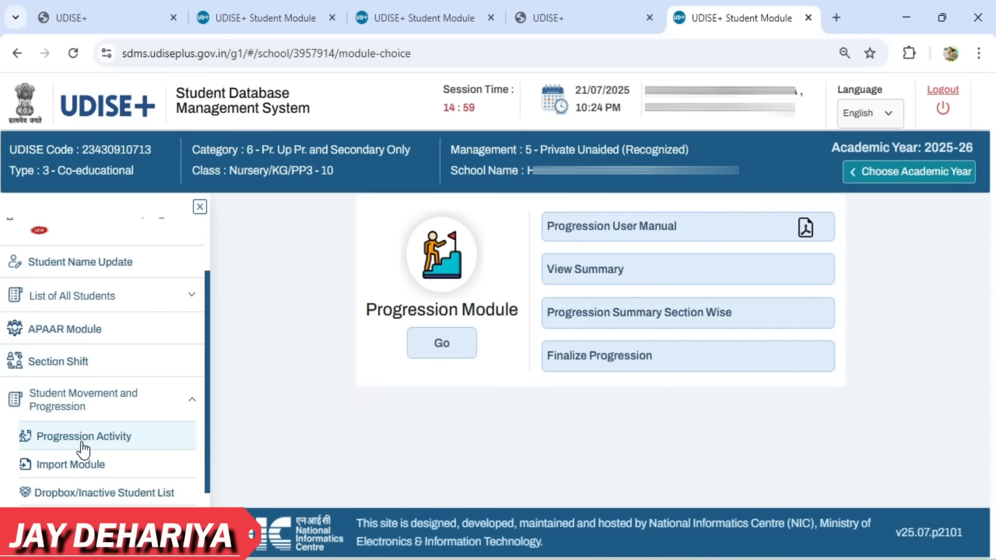
click(447, 347)
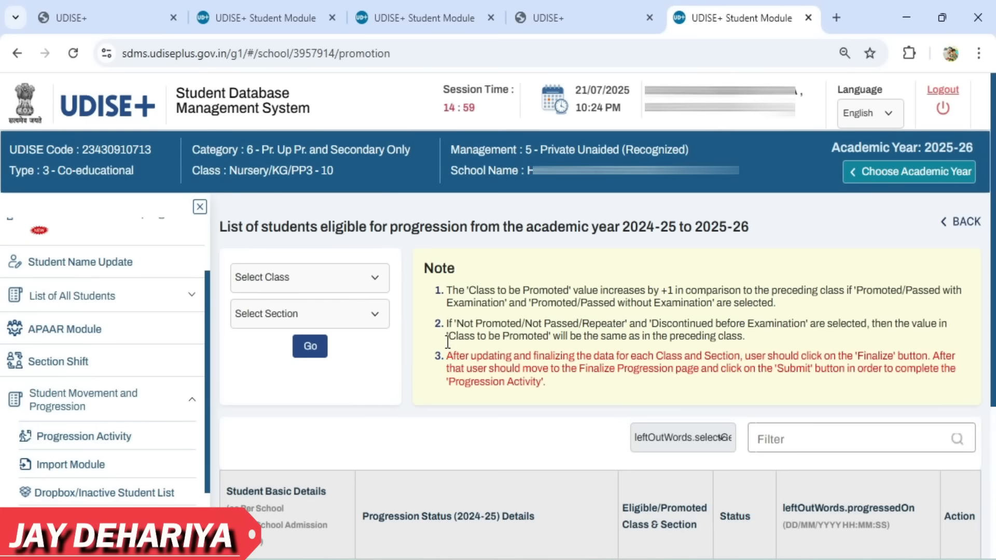
Step: List the students of Class I, Section B for progression
click(309, 278)
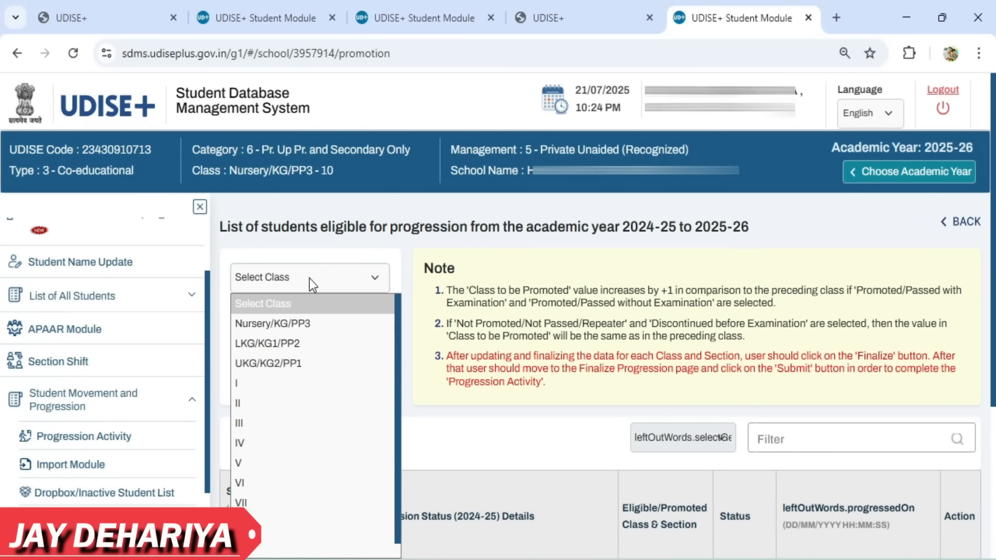
click(239, 390)
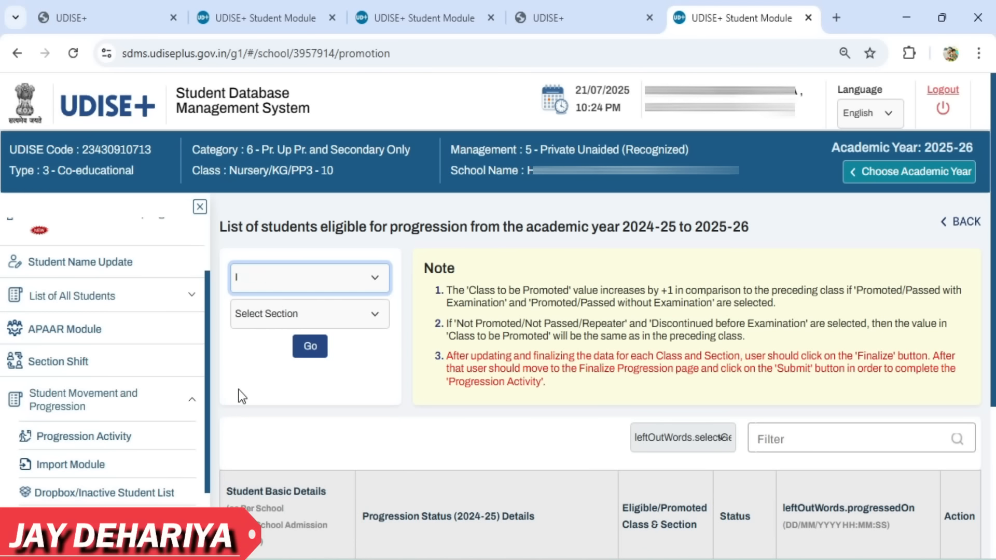
click(255, 321)
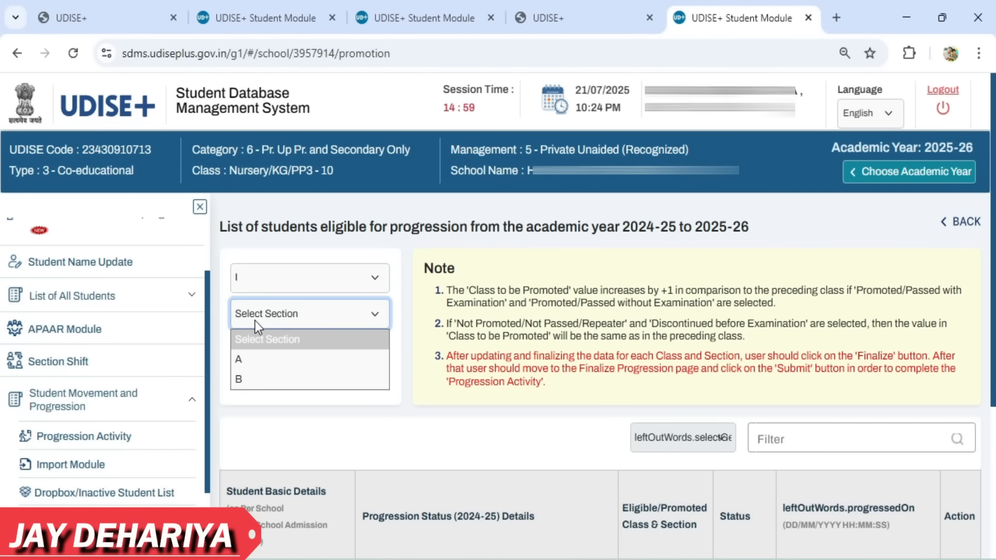
click(250, 380)
click(302, 353)
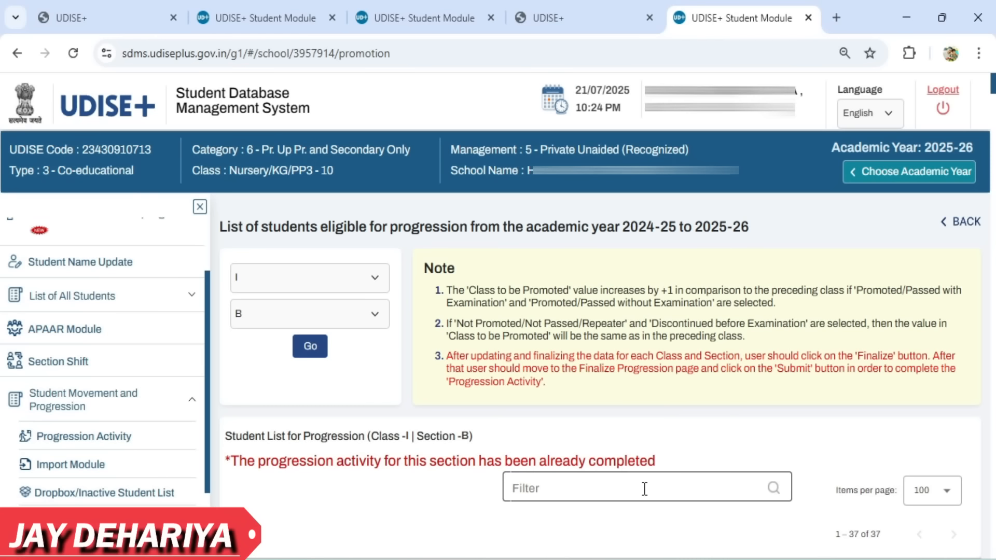
Step: Open the progression correction form for the Not Promoted/Repeater student with 209 days attended
drag(993, 96, 994, 115)
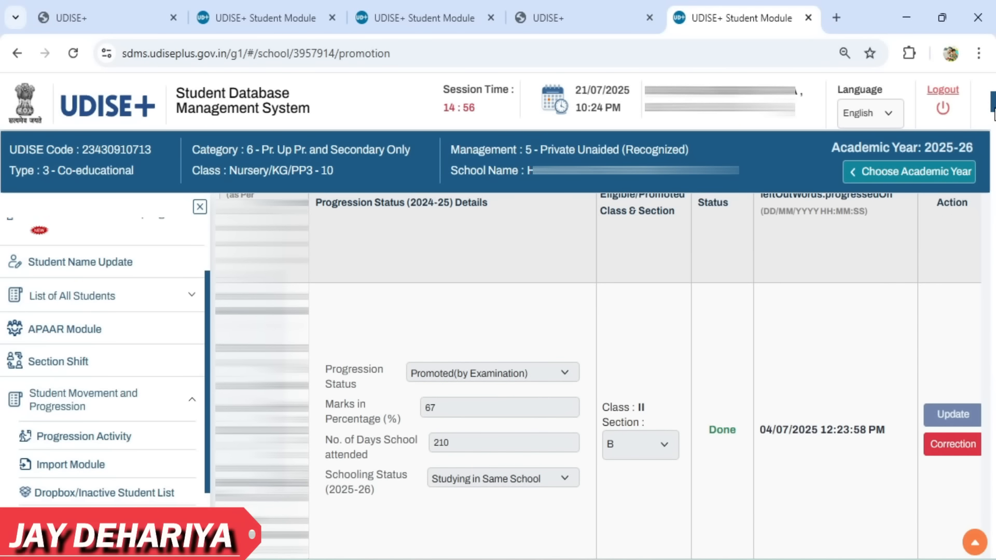
drag(994, 115, 994, 119)
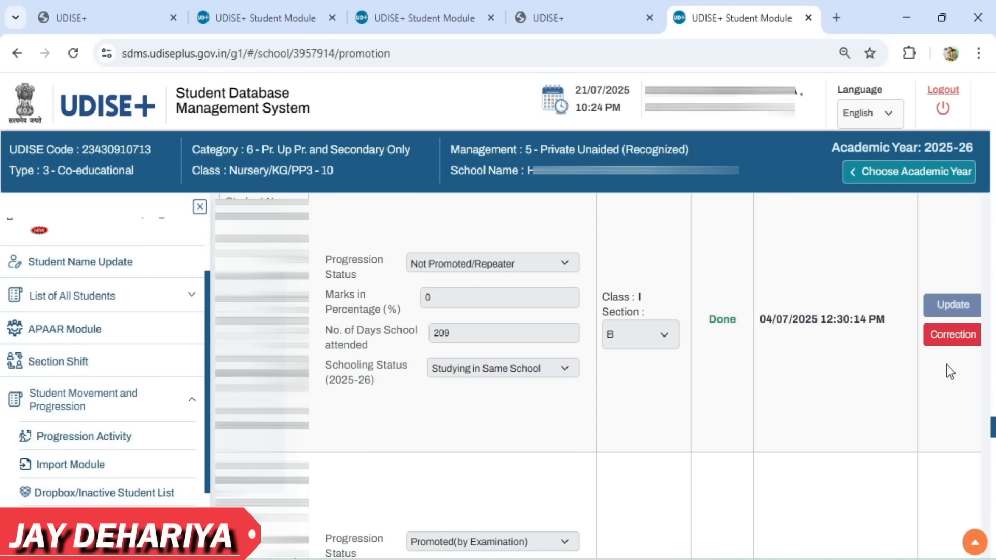
click(954, 336)
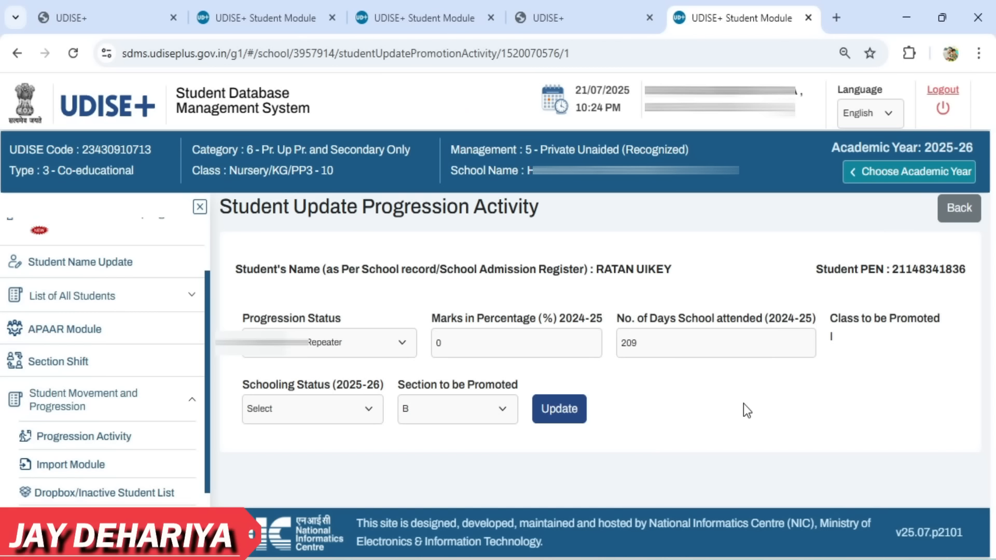
Step: Set the student's 2025-26 schooling status to Left School with TC/without TC and confirm the record update
click(341, 415)
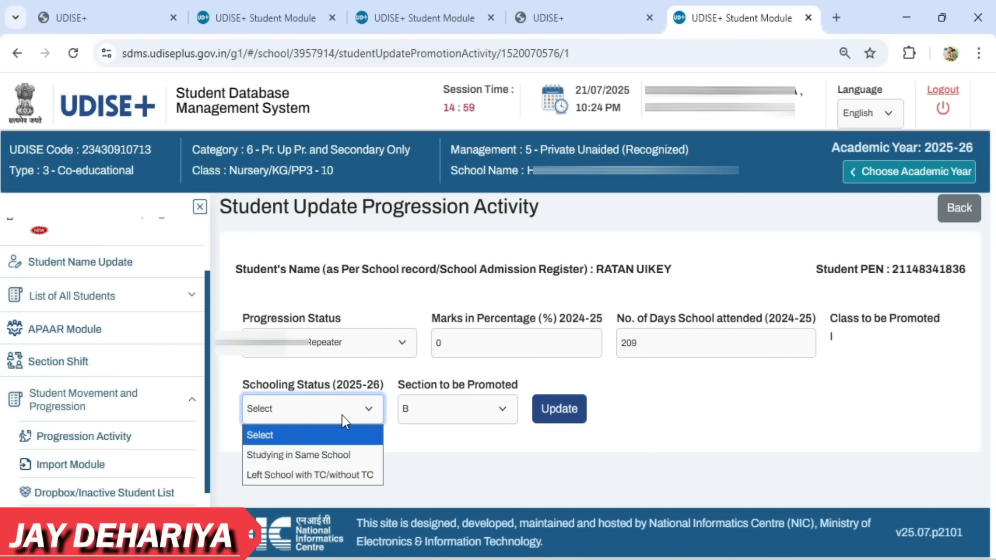
click(313, 475)
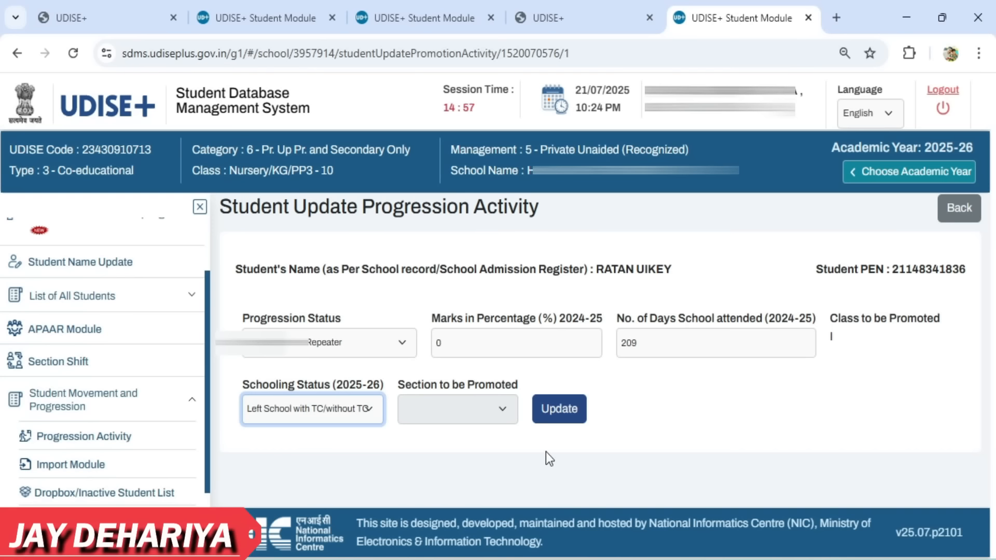
click(560, 413)
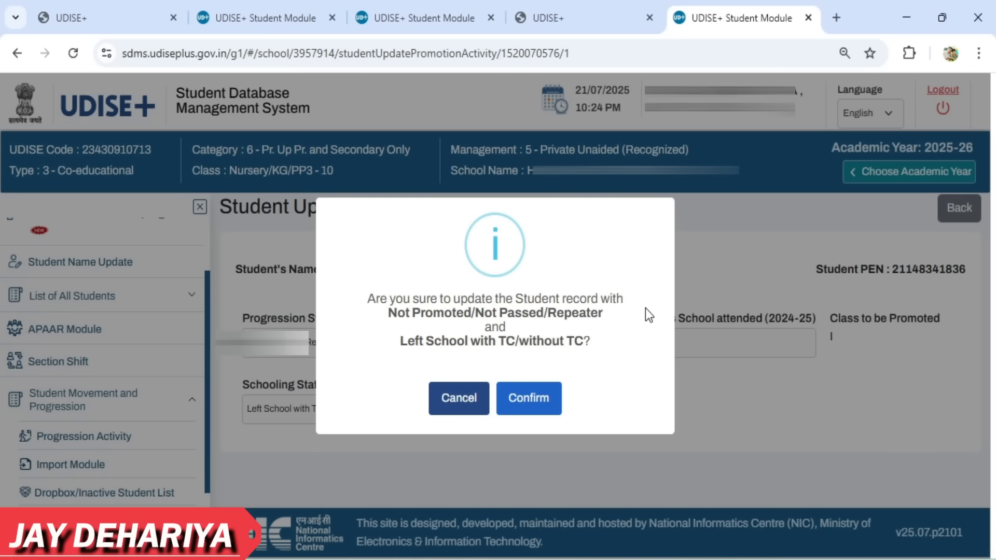
click(530, 400)
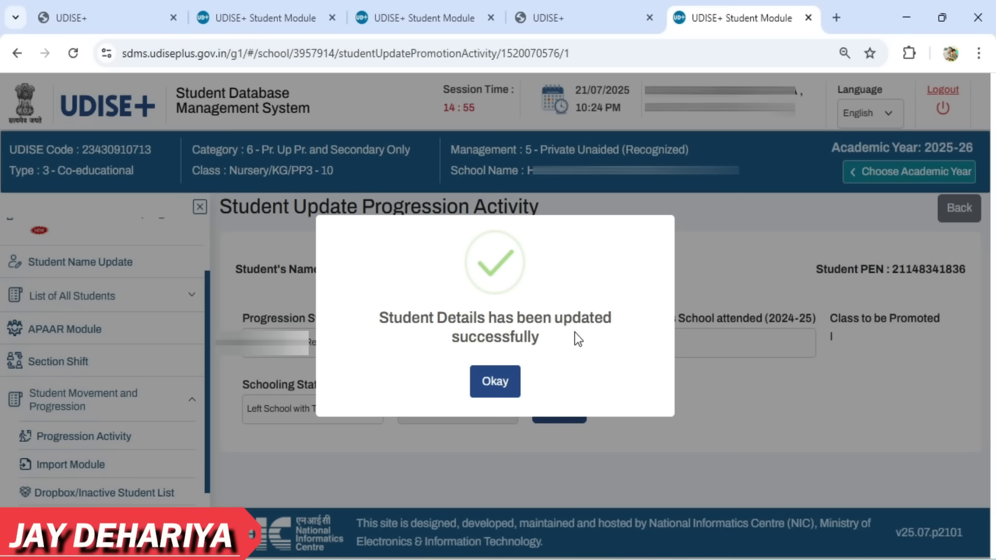
click(496, 382)
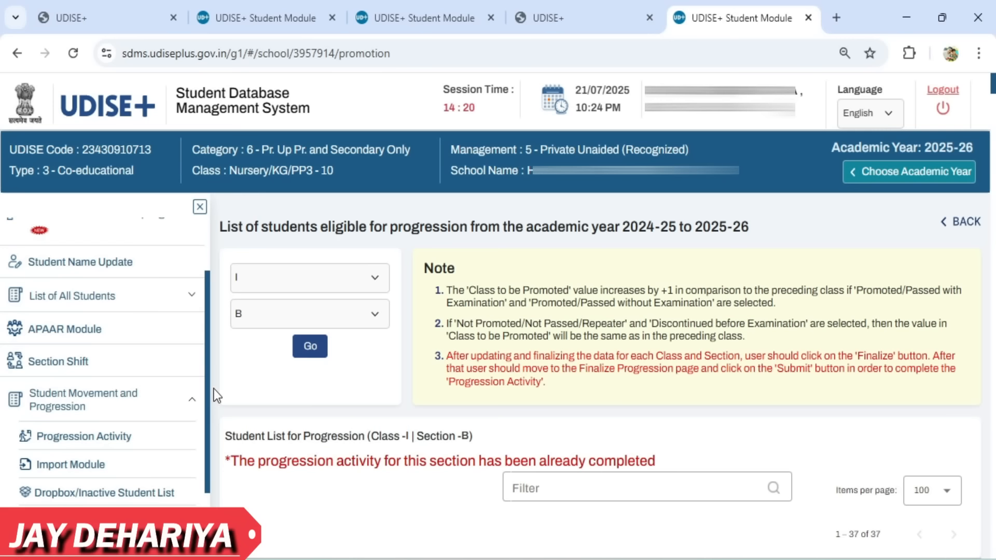
Step: Look up a student by pasting the Student PEN in the Transfer Certificate Module / Mark Dropout
drag(210, 390, 210, 430)
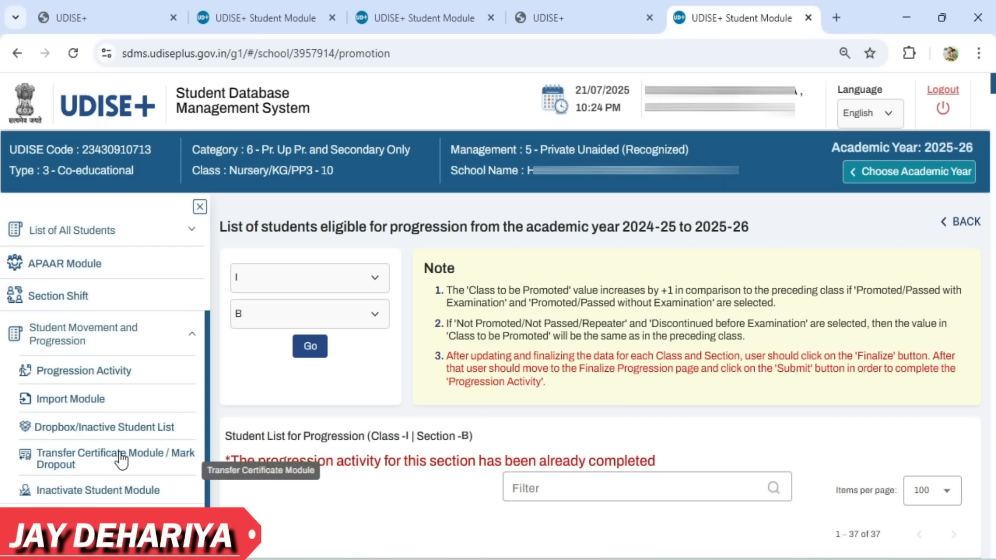
click(96, 459)
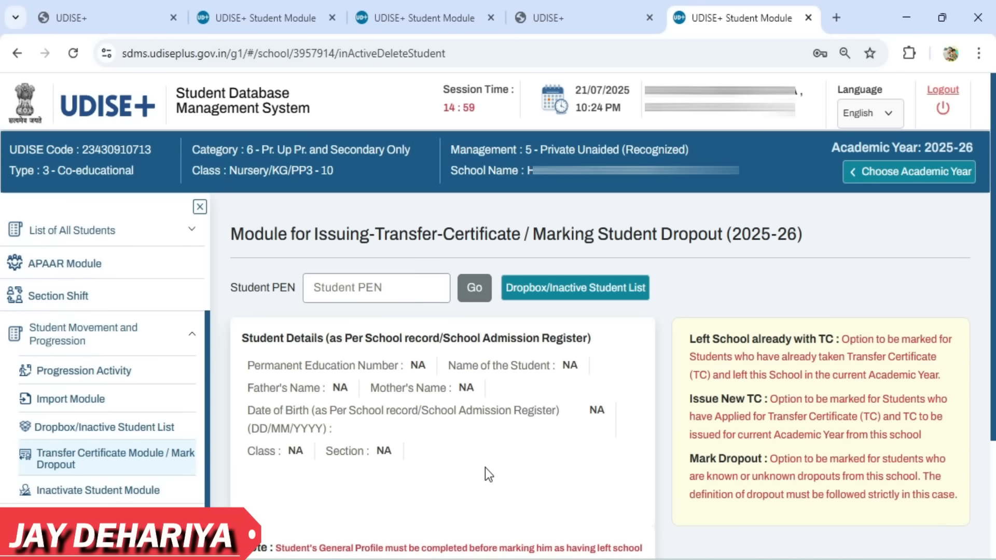
click(331, 298)
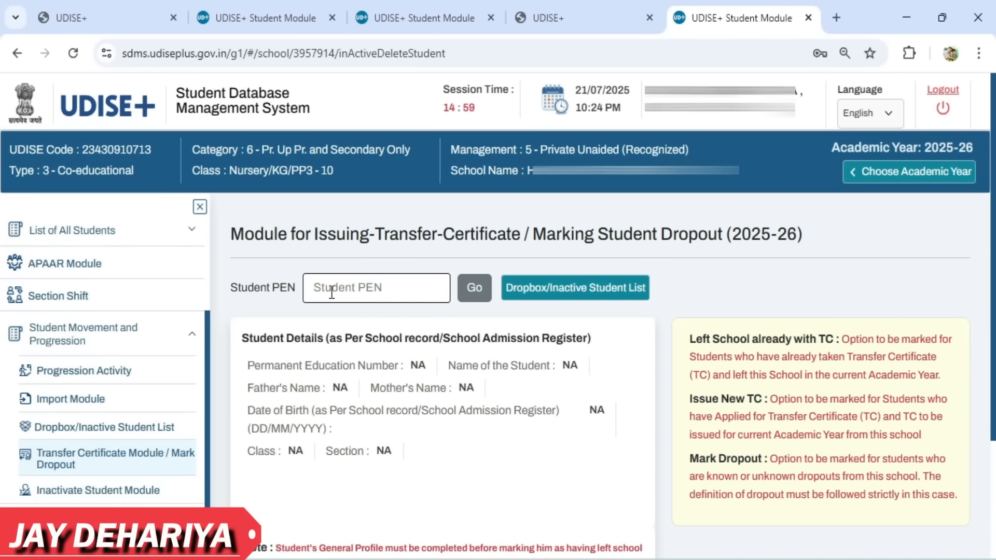
key(ctrl+v)
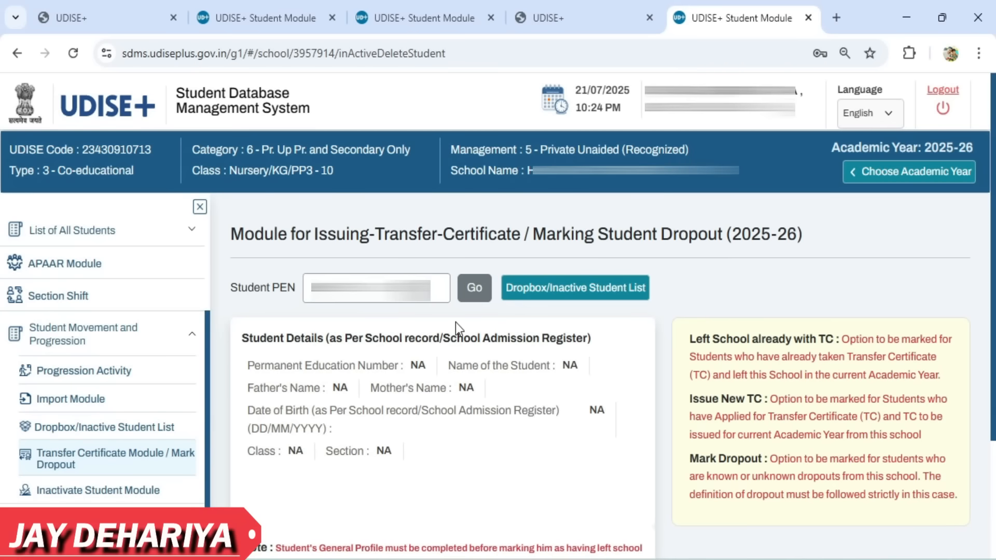
click(476, 288)
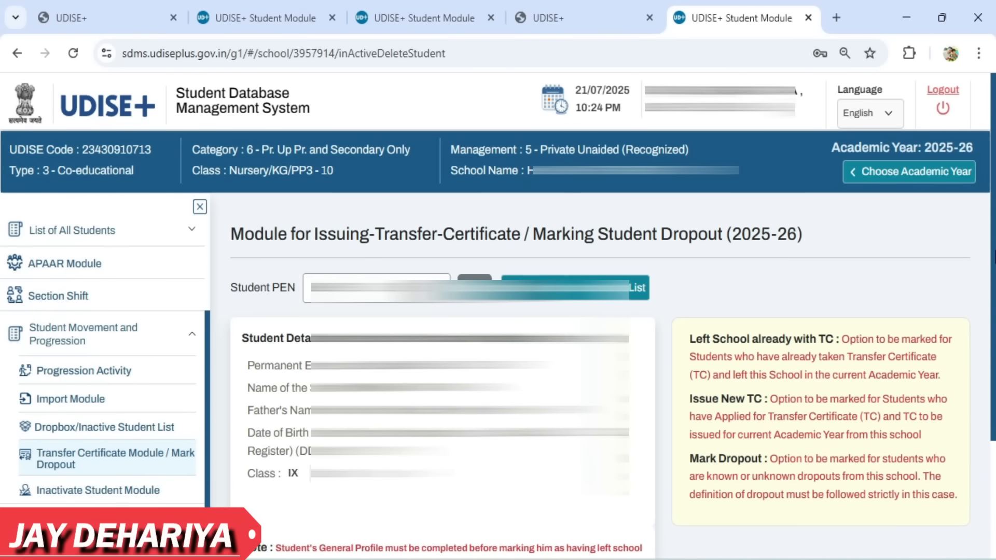
Step: Initiate the Left School already with TC process for the looked-up Class IX student and confirm it
scroll(992, 374, down, 3)
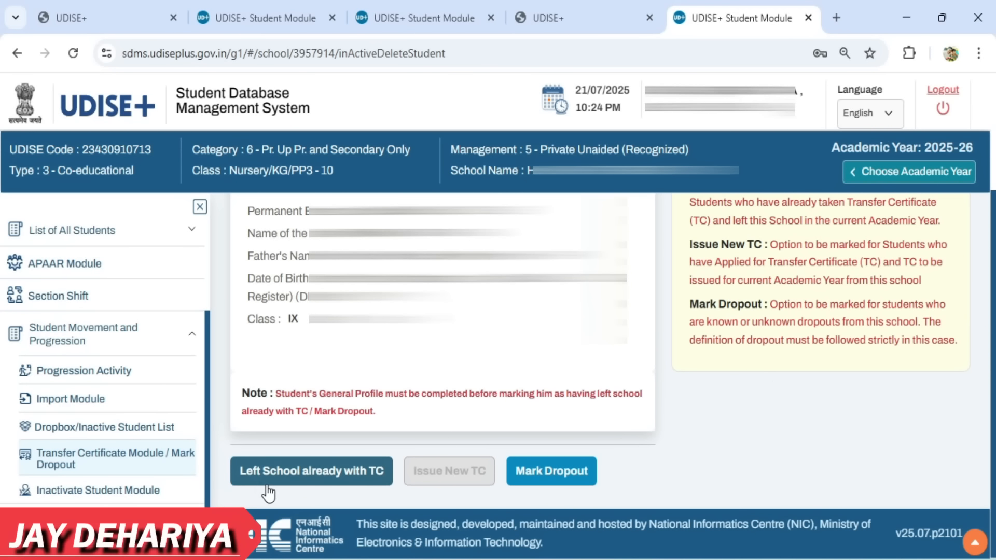
click(327, 472)
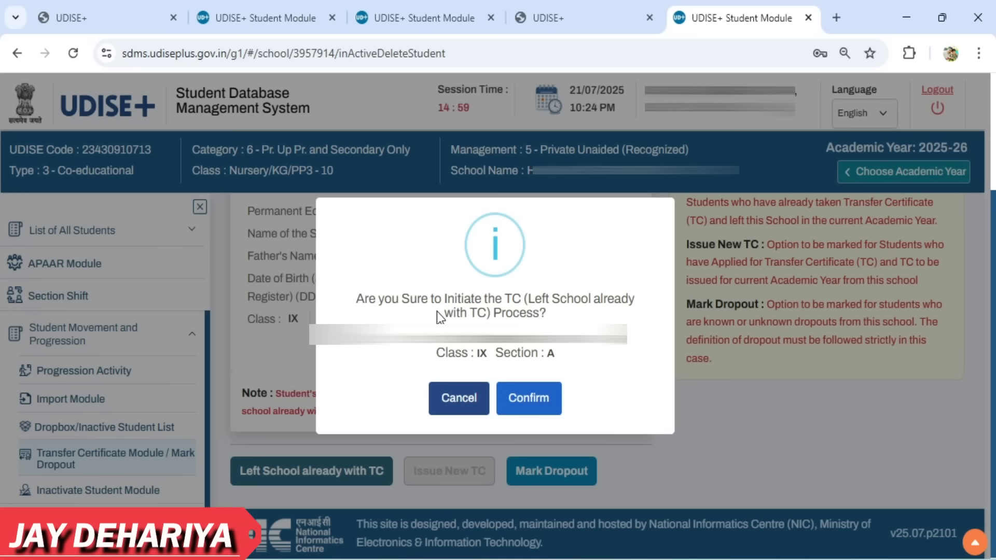
click(533, 400)
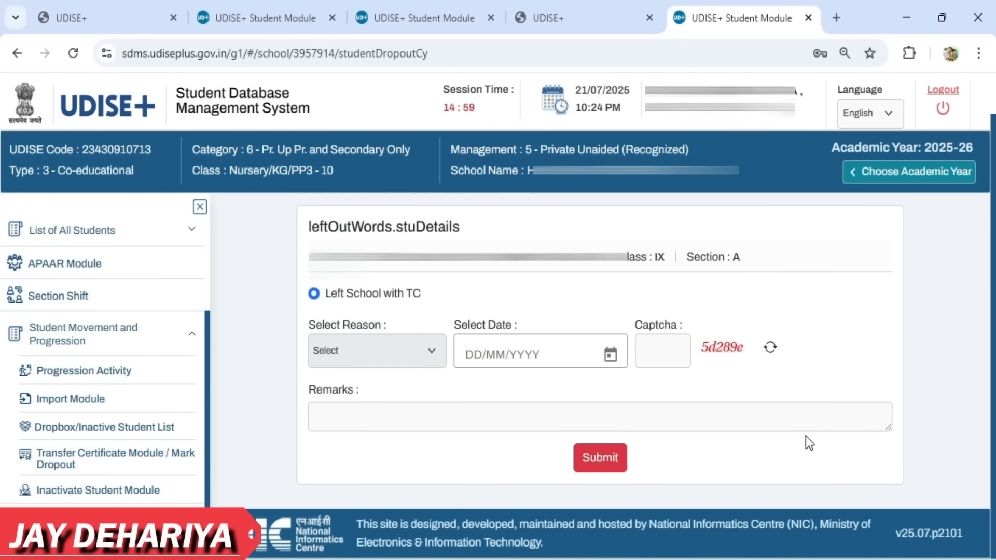
Step: Set the leaving date to 01/07/2025, enter the captcha code and the remark "Transfer Certificate Issued", and submit and confirm the TC
click(611, 355)
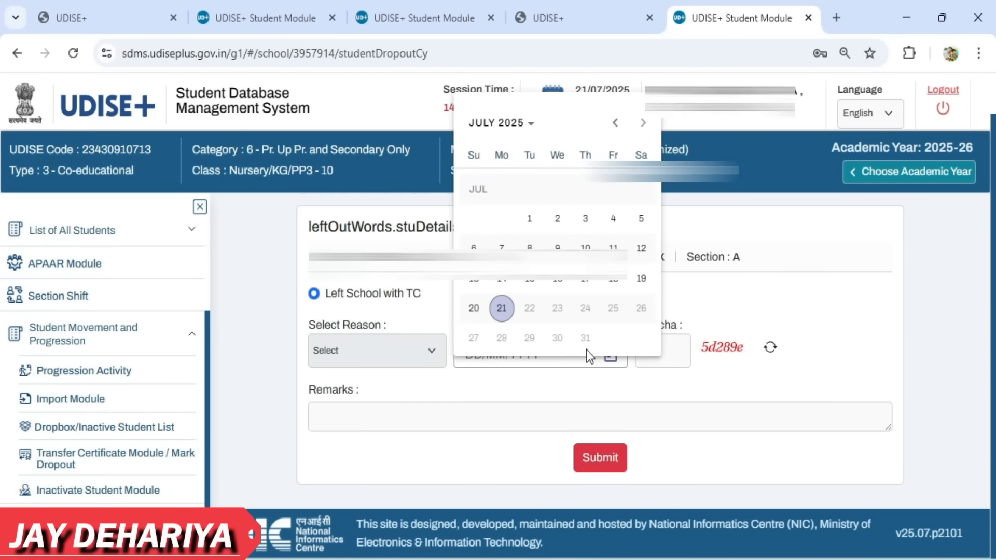
click(530, 218)
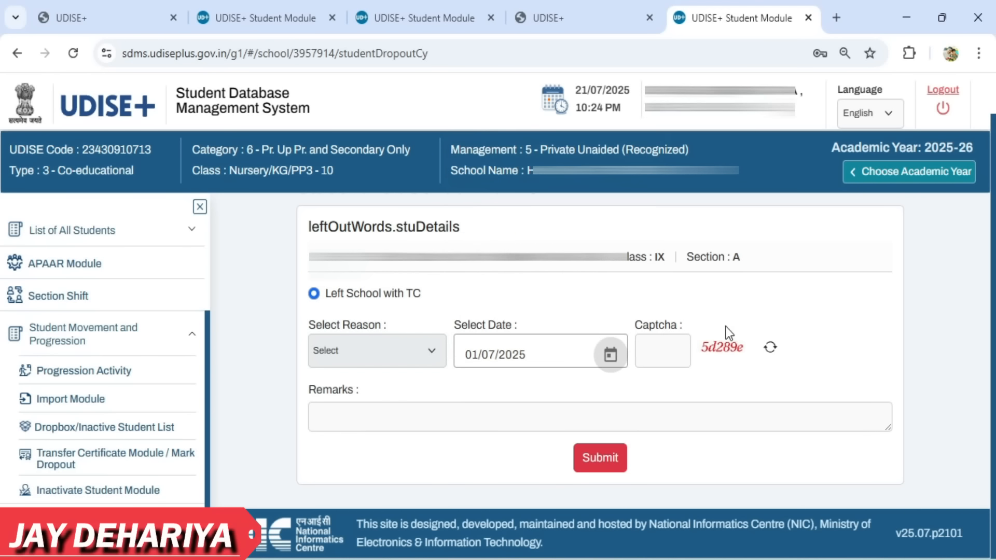
click(656, 356)
text(5d289e)
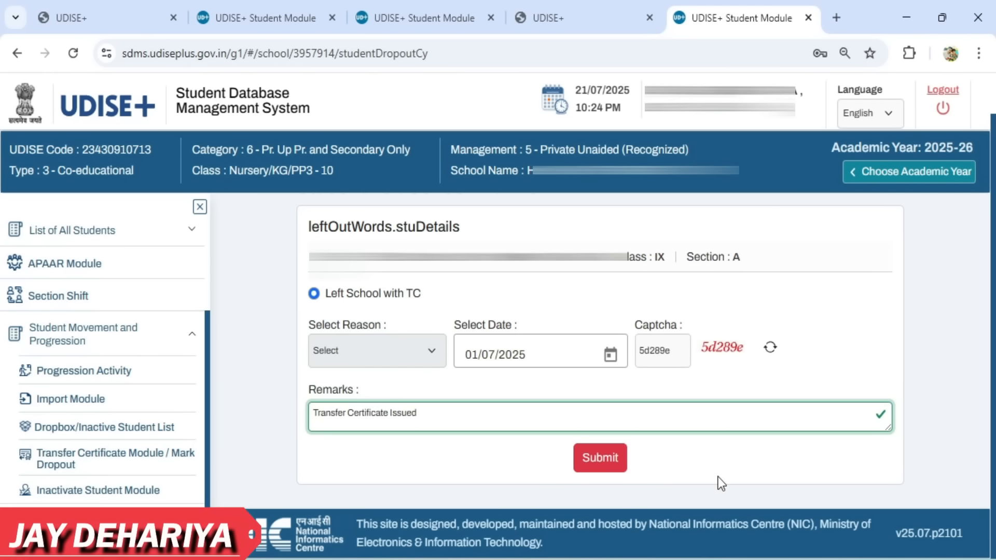
click(600, 463)
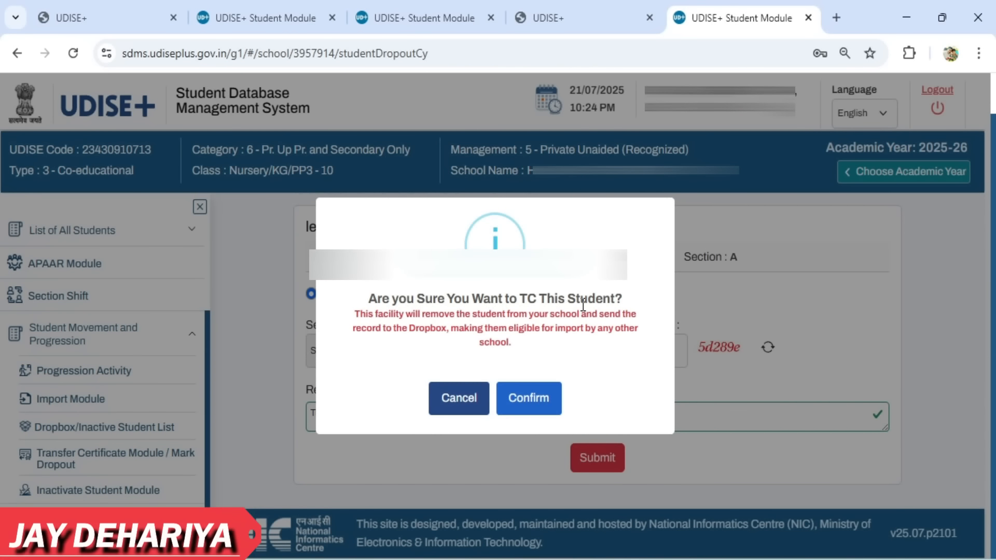
click(544, 400)
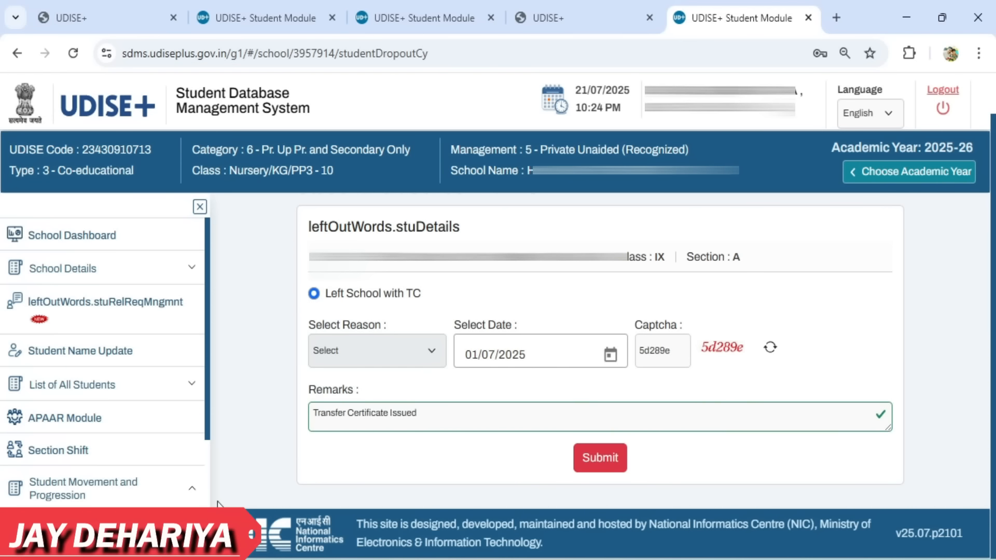
drag(208, 387, 210, 453)
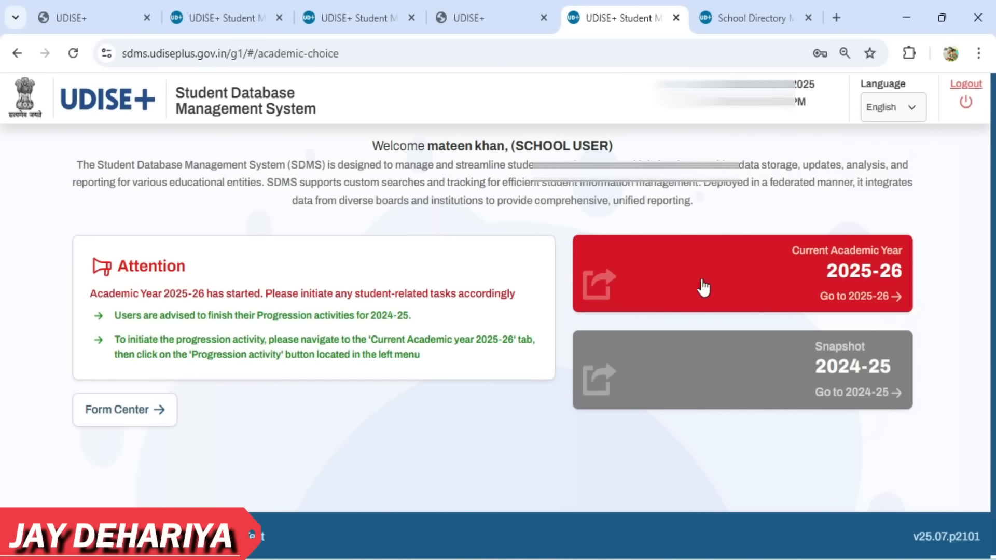
Step: Open the 2025-26 academic year for the primary school and go to the within-state student import
click(773, 289)
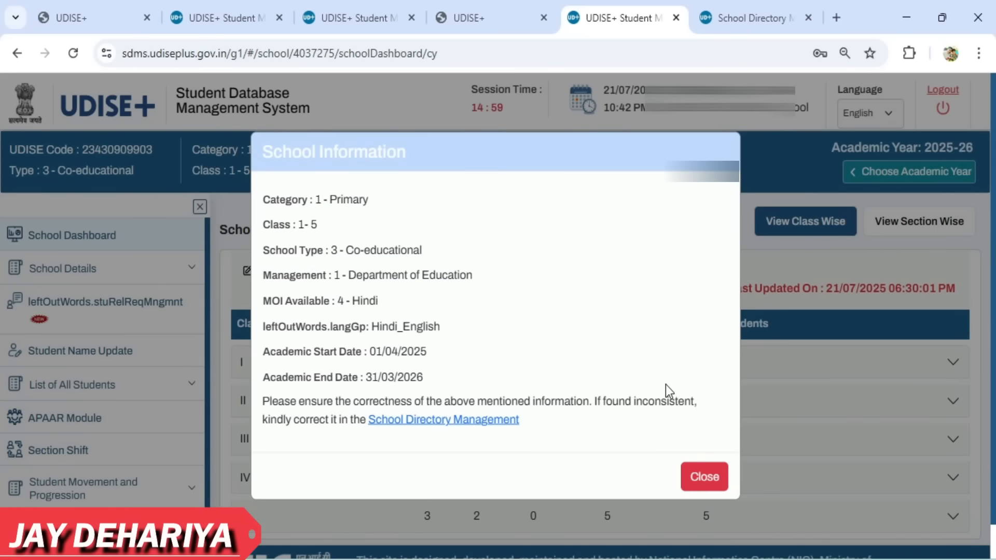
click(703, 477)
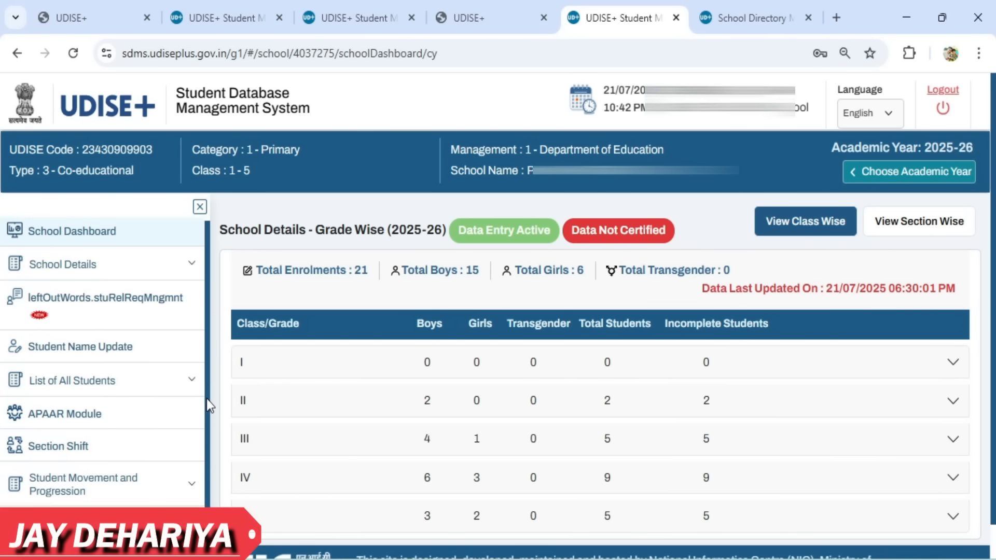
scroll(207, 400, down, 2)
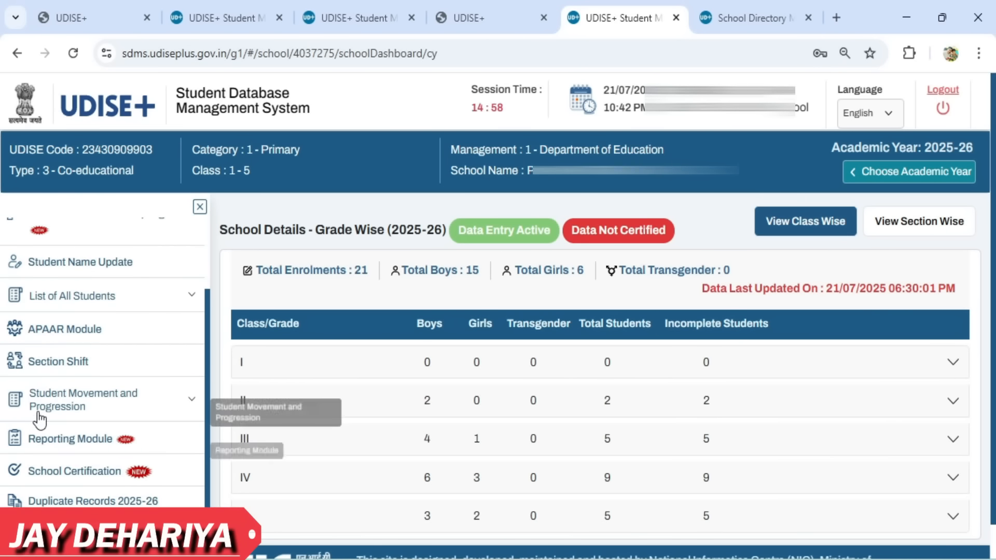
click(123, 406)
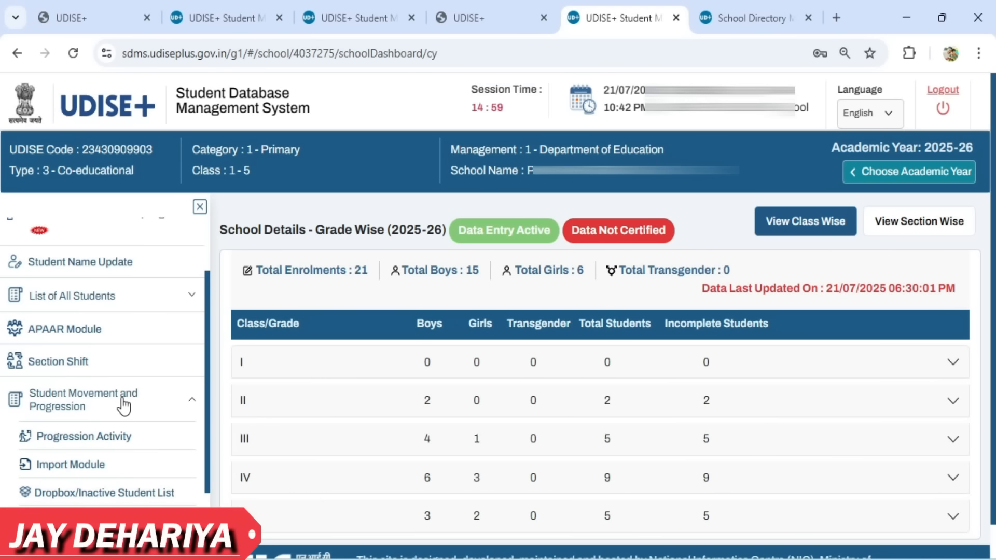
click(81, 468)
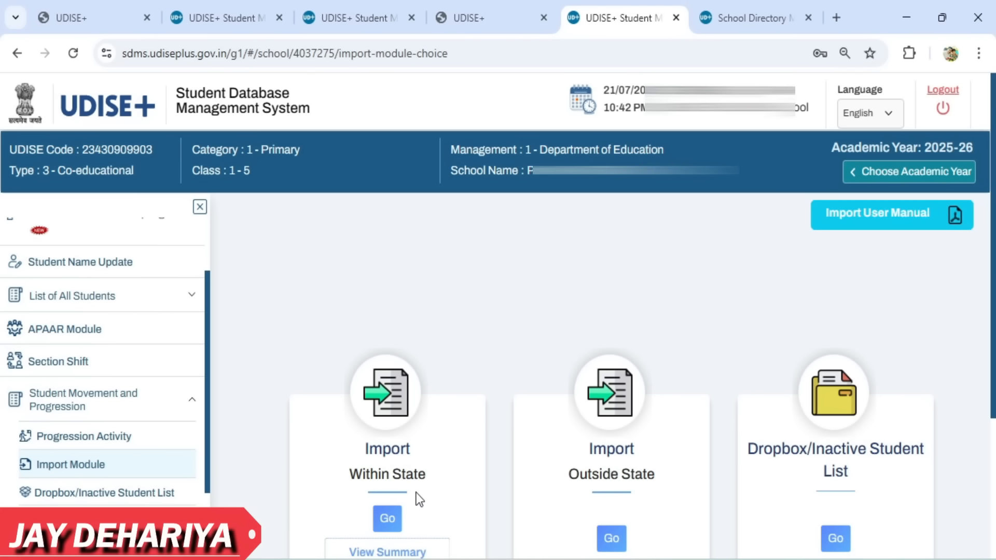
click(389, 519)
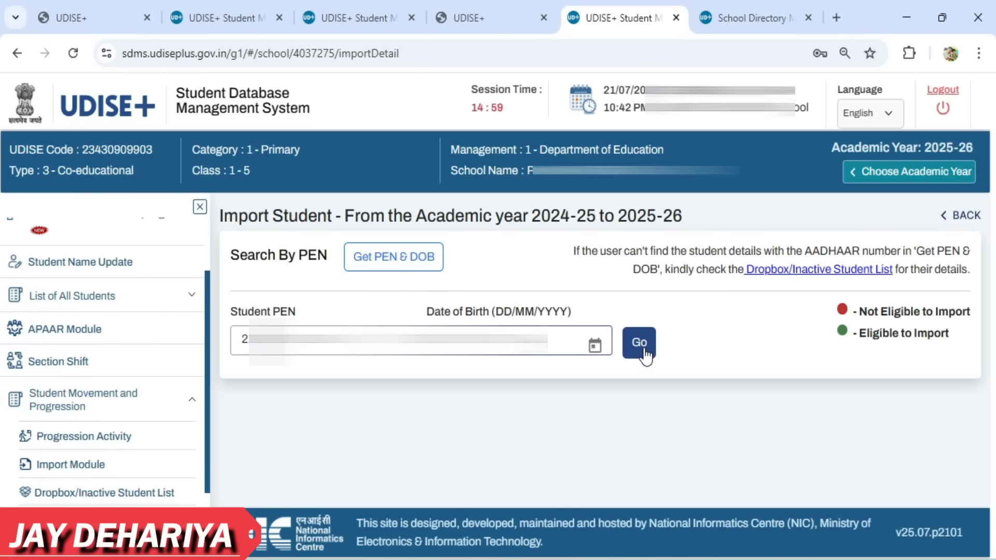
Step: Look up the student to import by Student PEN and date of birth
click(644, 351)
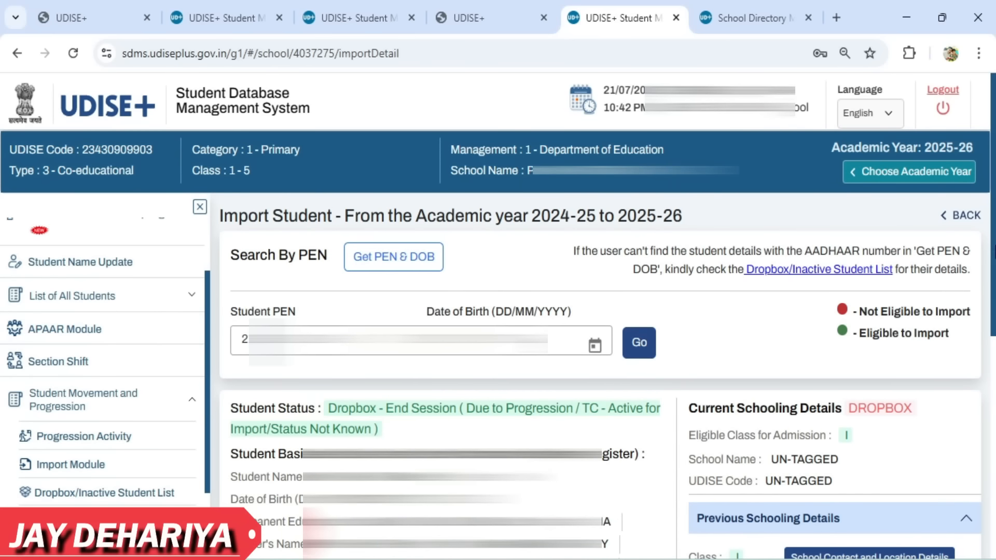
scroll(991, 473, down, 8)
scroll(991, 473, down, 1)
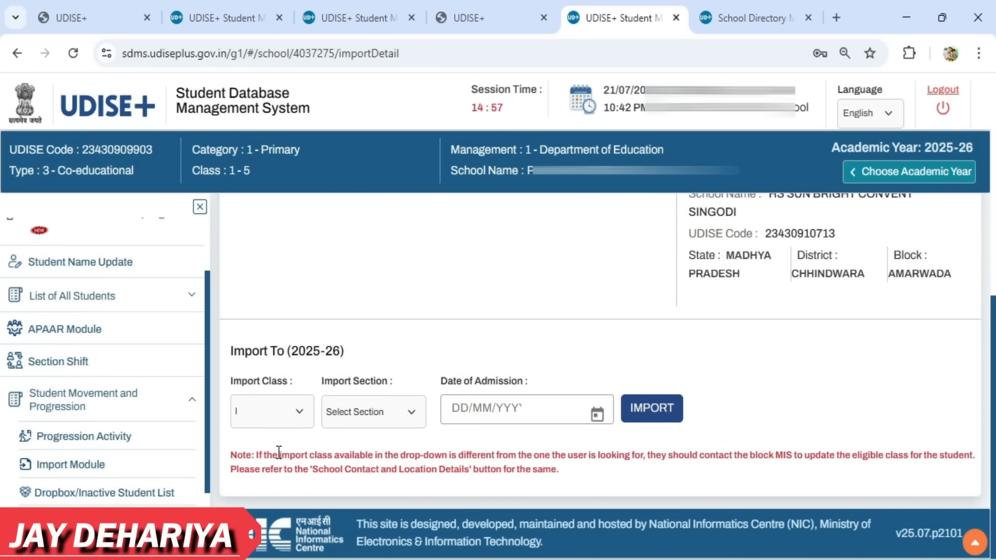
Step: Import the student into Class I, Section A with admission date 01/07/2025 and confirm the import
click(279, 415)
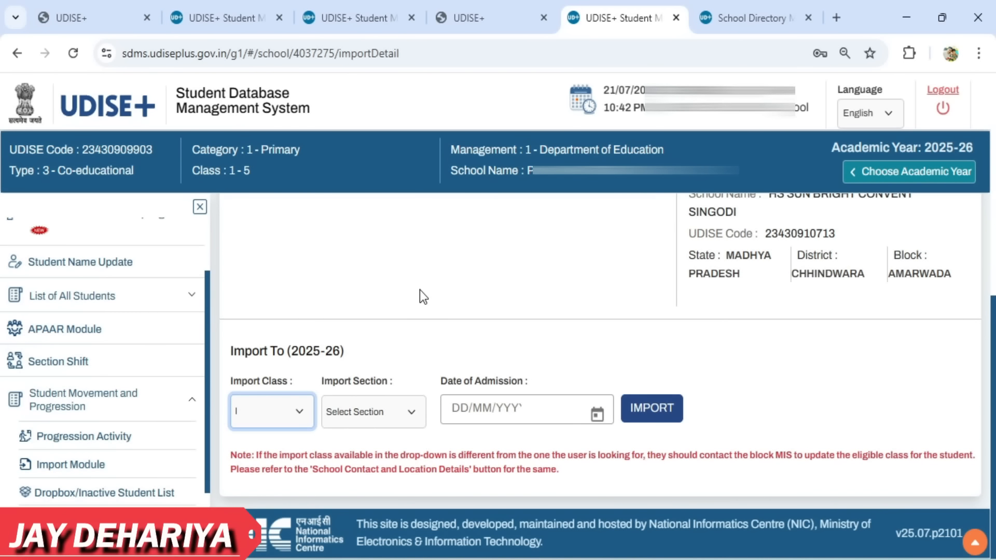
click(293, 420)
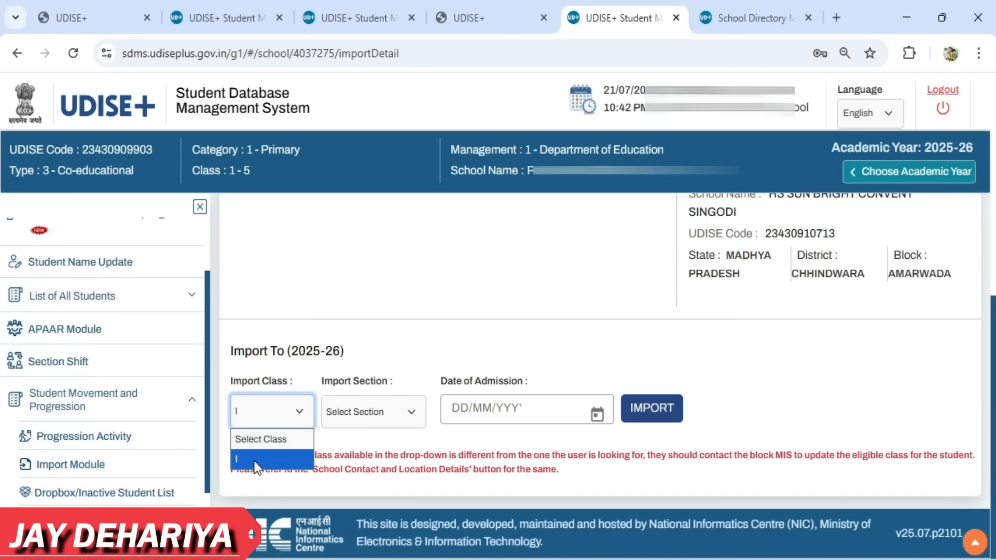
click(234, 458)
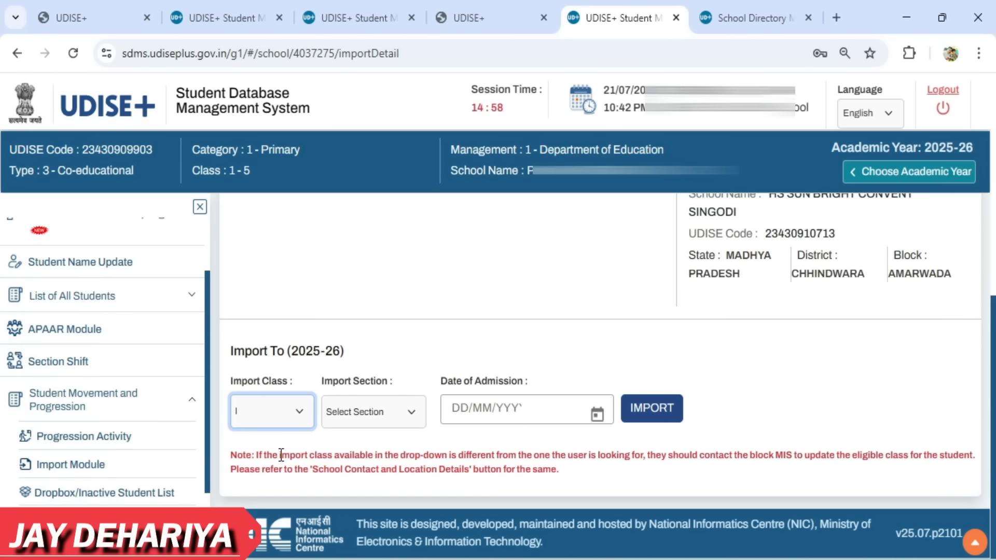
click(382, 415)
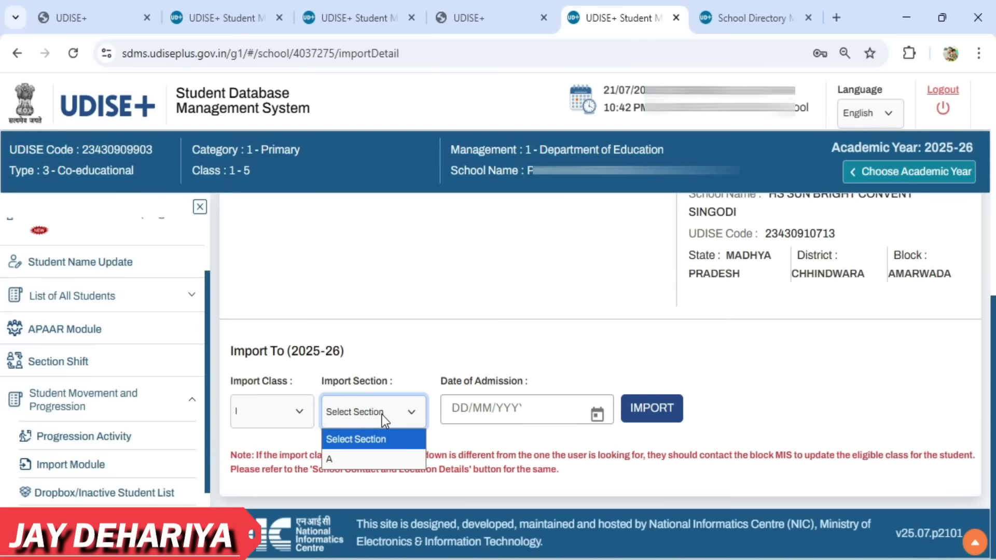
click(344, 461)
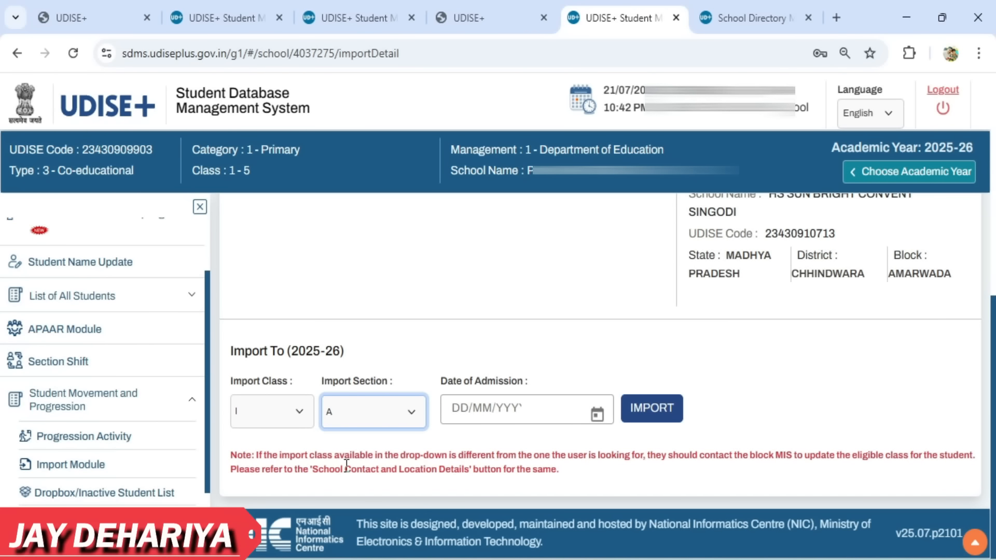
click(597, 416)
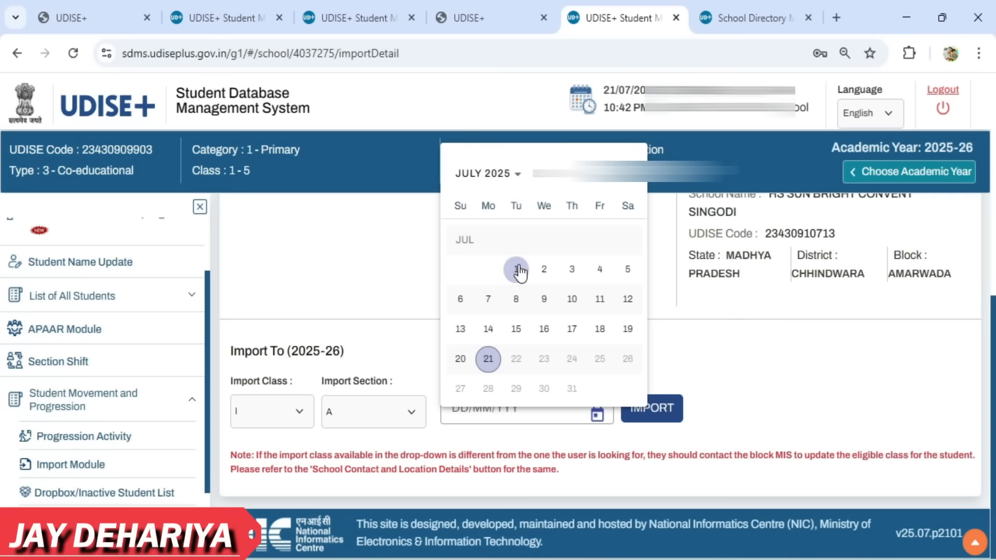
click(518, 267)
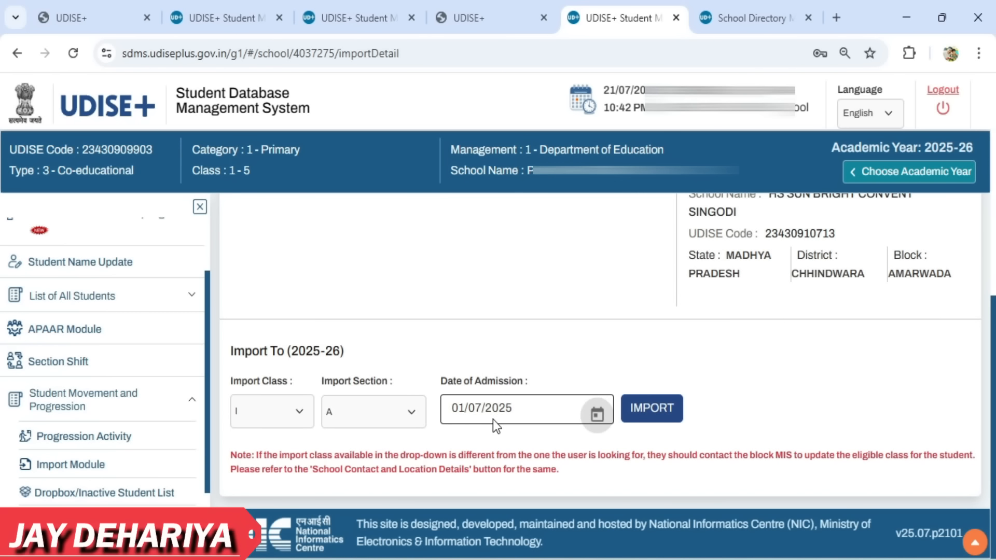
click(653, 410)
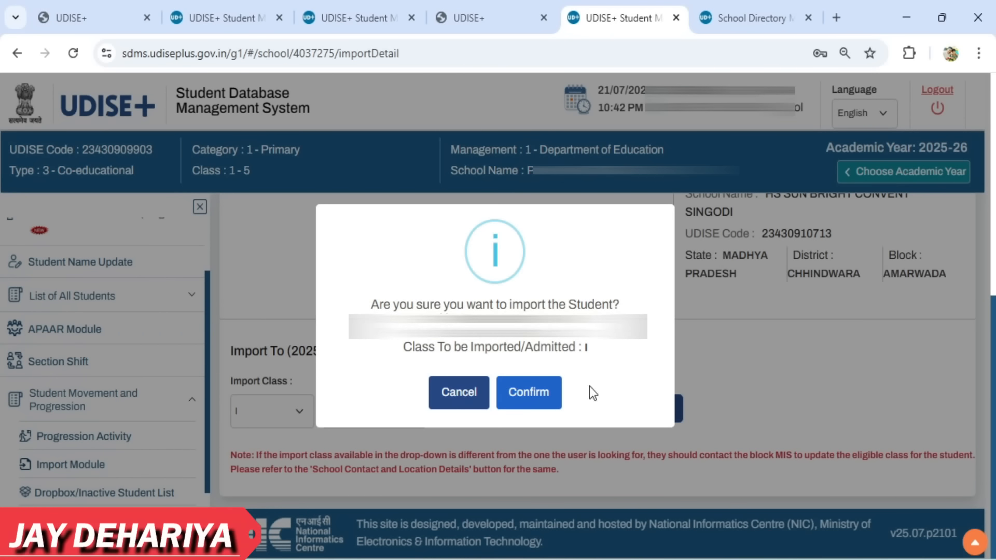
click(536, 398)
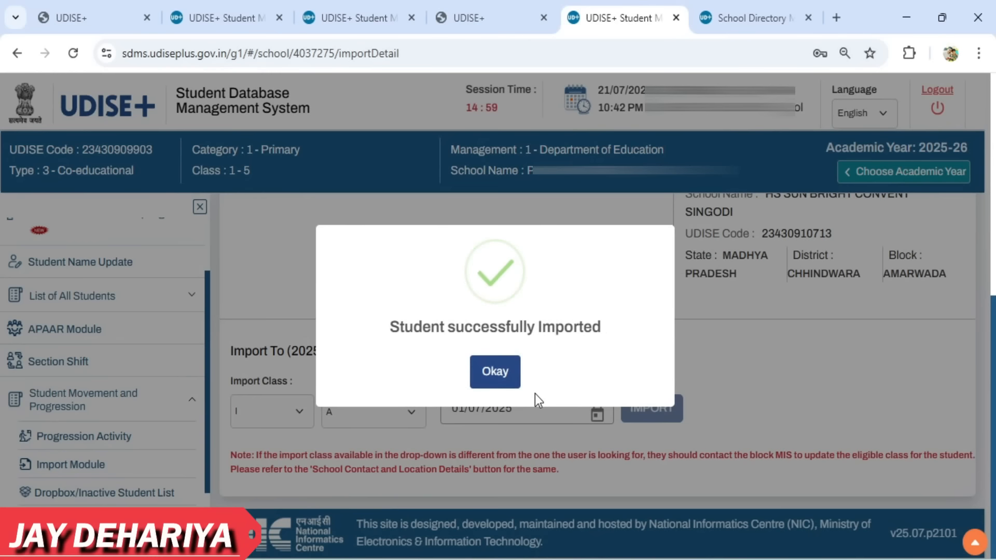